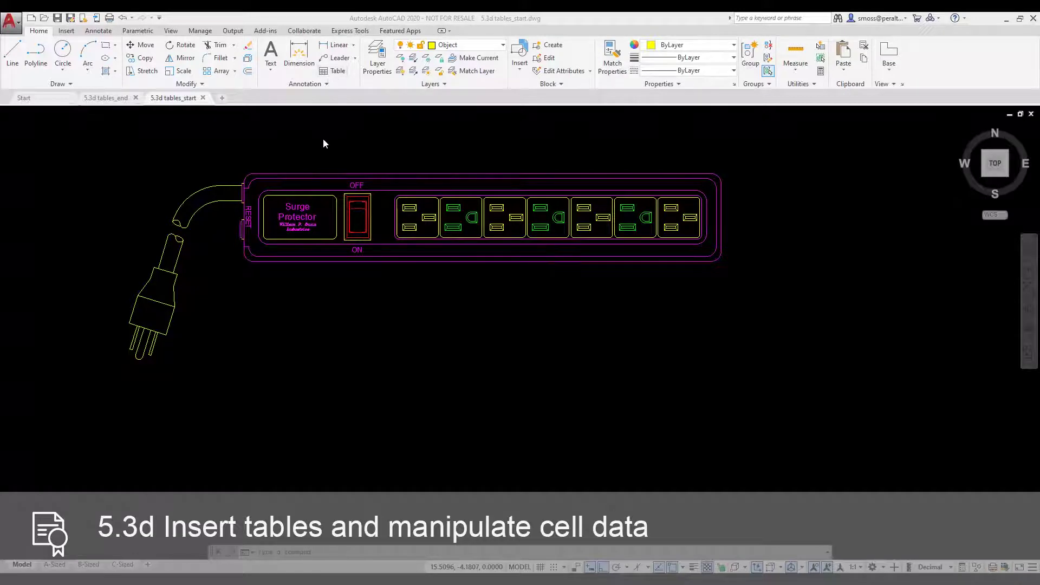
# Step: Insert an empty Standard-style table with 4 columns and 7 data rows, sized by window in the empty area below the surge protector
pyautogui.click(339, 73)
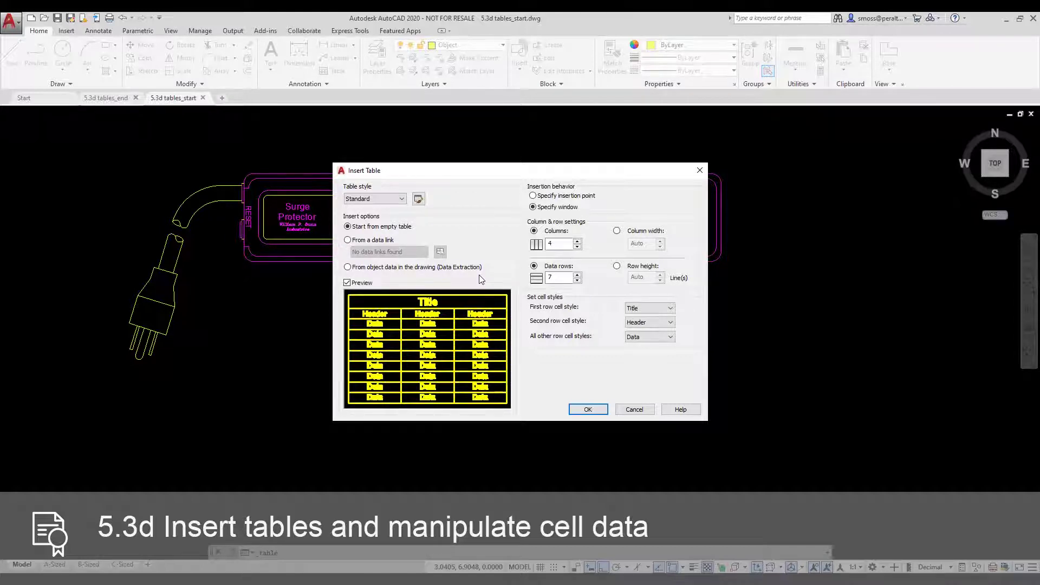
pyautogui.click(588, 410)
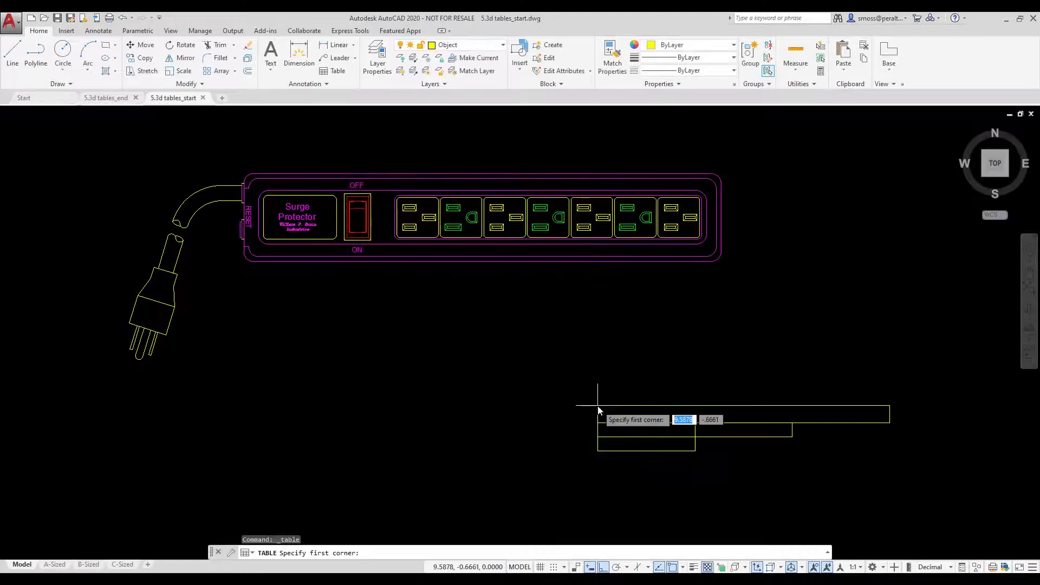
pyautogui.click(487, 335)
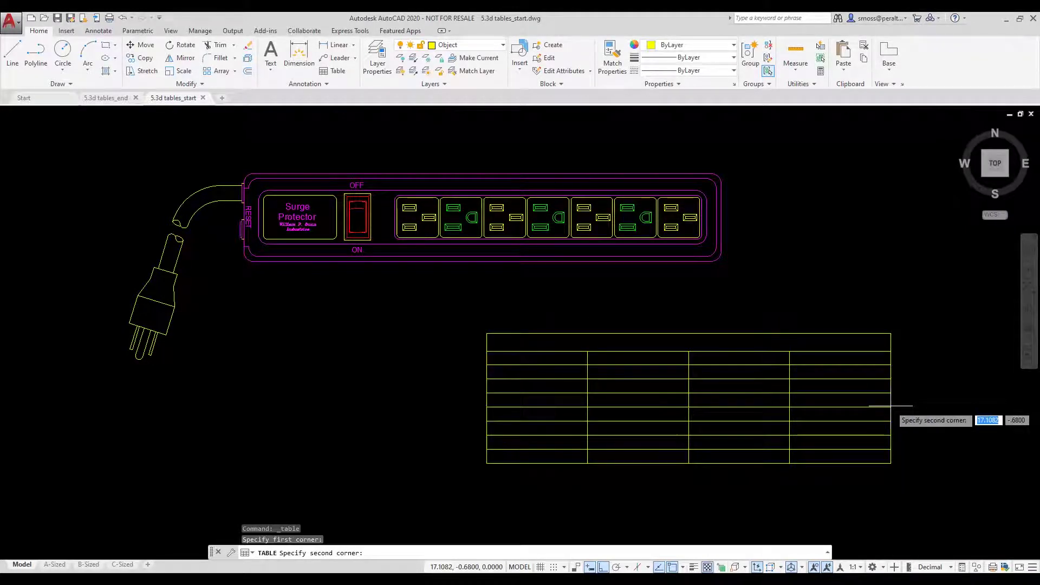
pyautogui.click(891, 412)
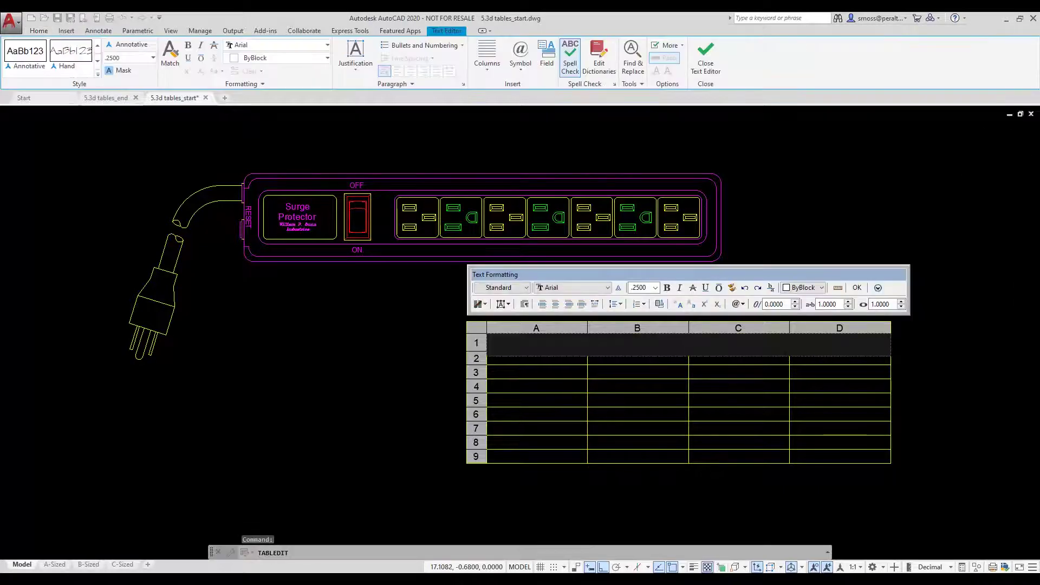
# Step: Fill the table's header row with ITEM, PART NO, DESCRIPTION and QTY
pyautogui.doubleClick(528, 360)
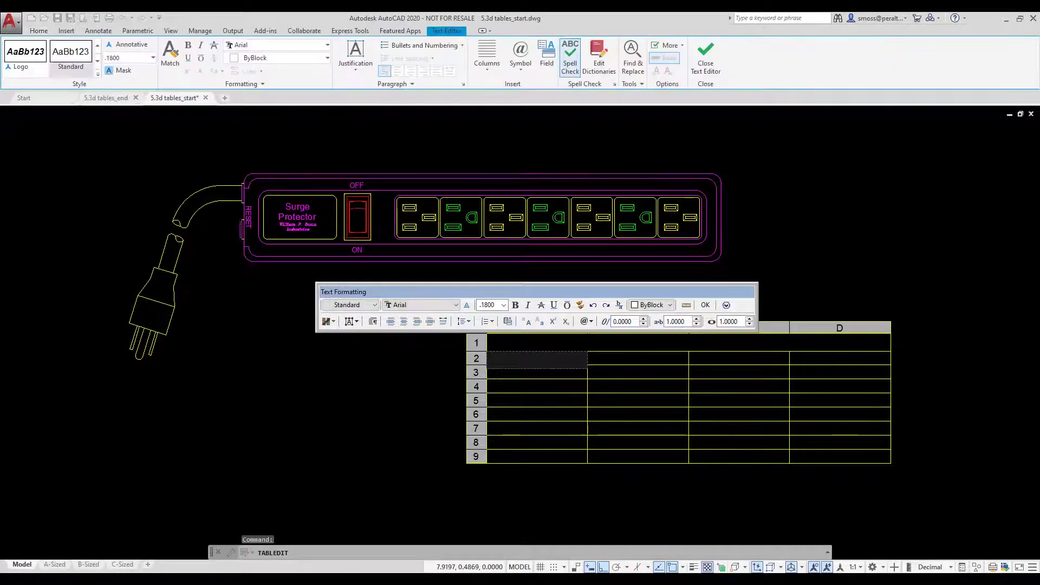
pyautogui.press('Tab')
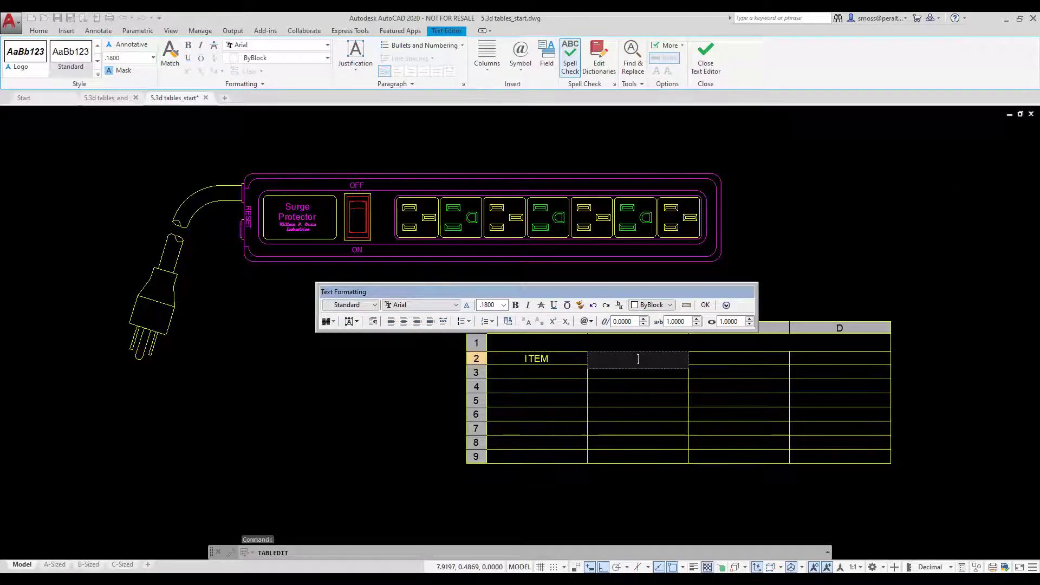
pyautogui.write('PART NO')
pyautogui.press('Tab')
pyautogui.write('DE')
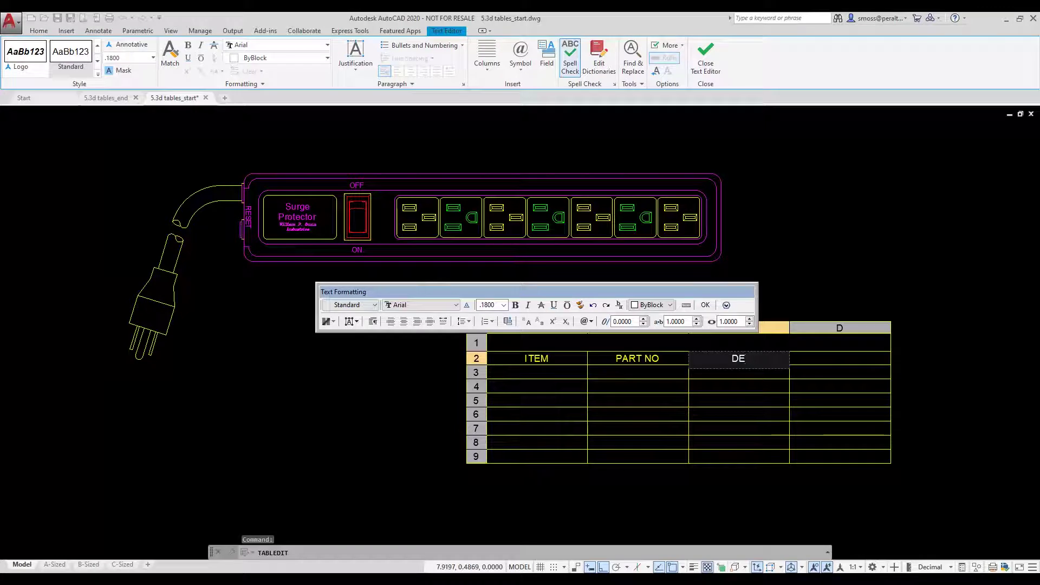
pyautogui.write('SCRIPTION')
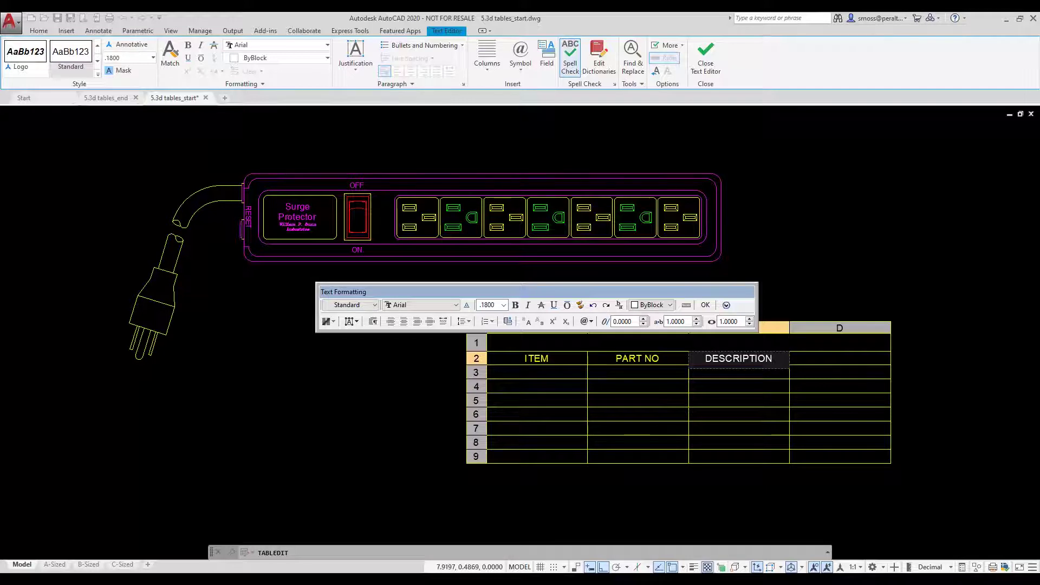
pyautogui.click(840, 359)
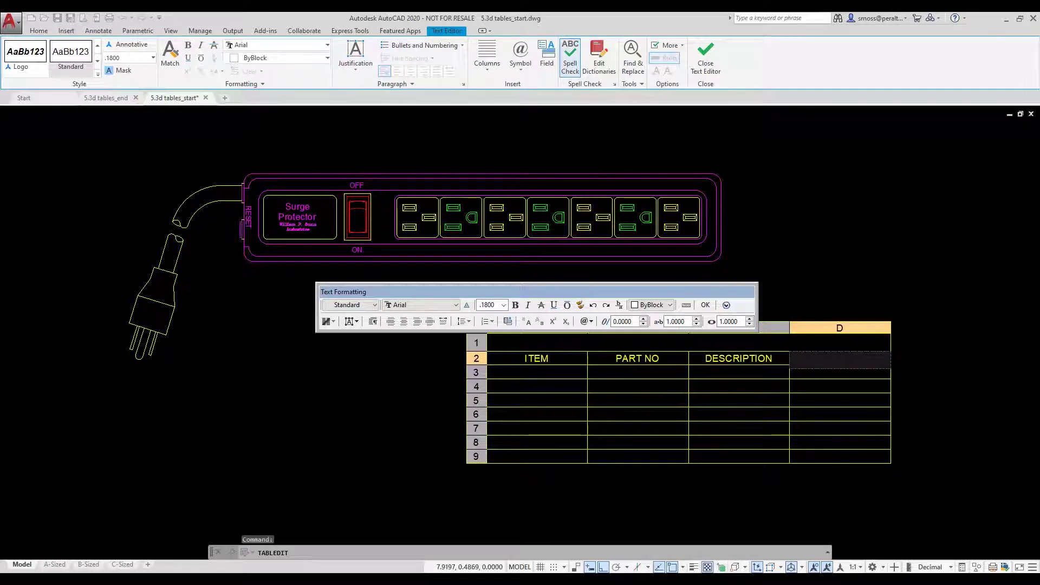
pyautogui.write('QTY')
pyautogui.press('Return')
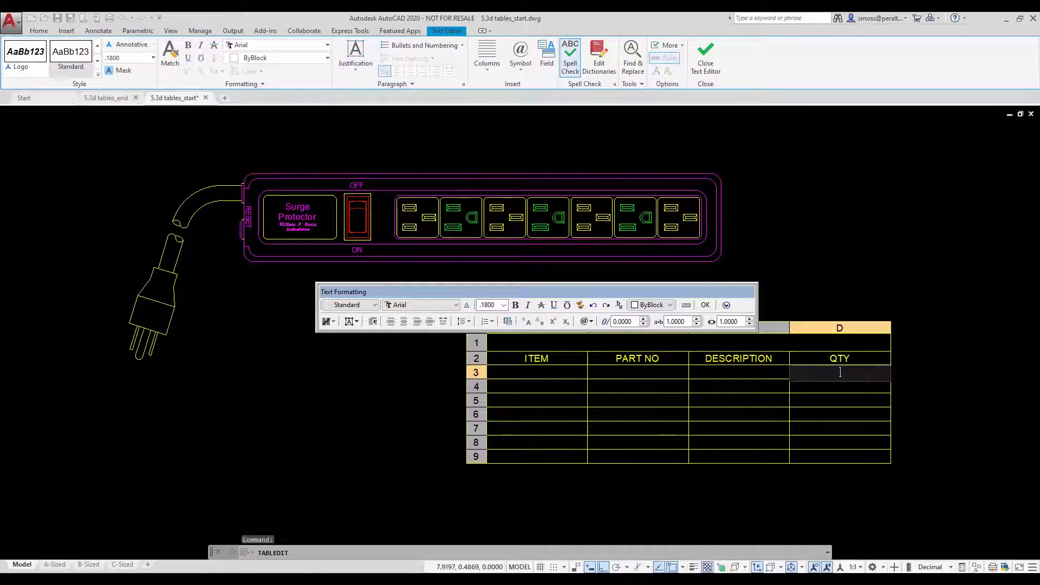
# Step: Number the data rows 1 to 7 in the ITEM column, cells A3 to A9
pyautogui.click(523, 369)
pyautogui.doubleClick(524, 371)
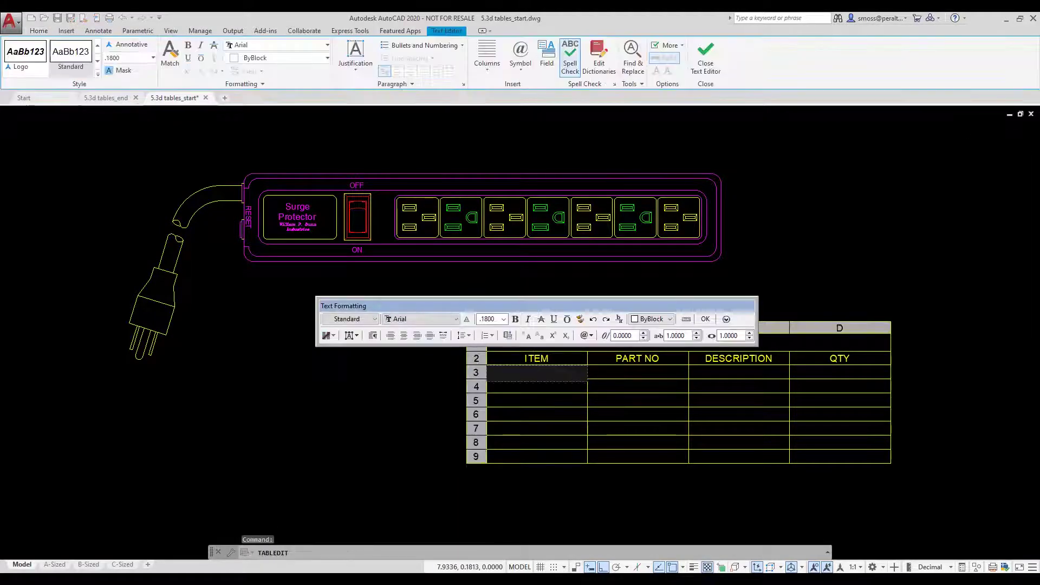
pyautogui.write('1')
pyautogui.press('Return')
pyautogui.write('2')
pyautogui.press('Return')
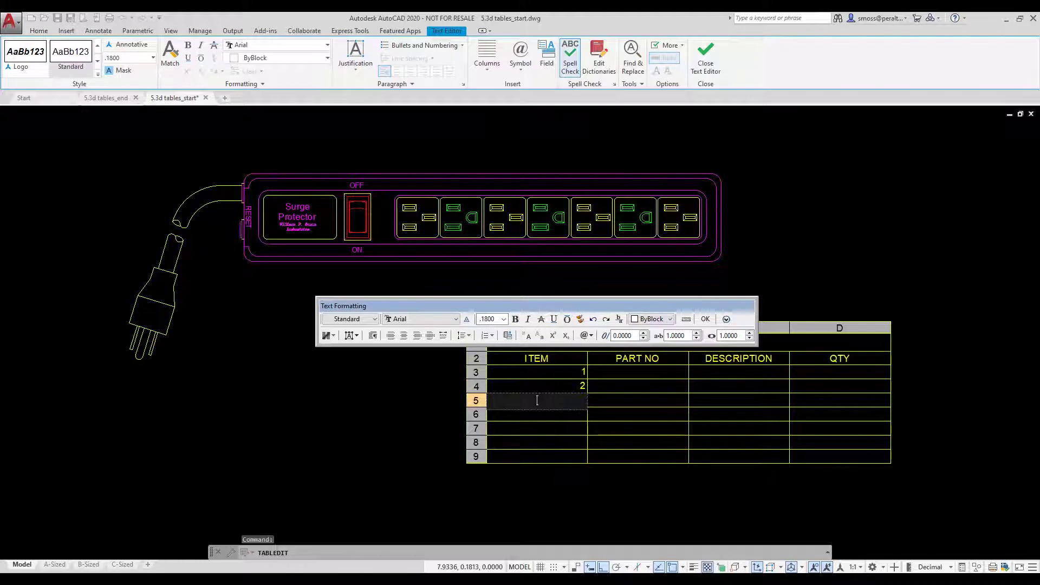
pyautogui.write('3')
pyautogui.press('Return')
pyautogui.write('4')
pyautogui.press('Return')
pyautogui.write('5')
pyautogui.press('Return')
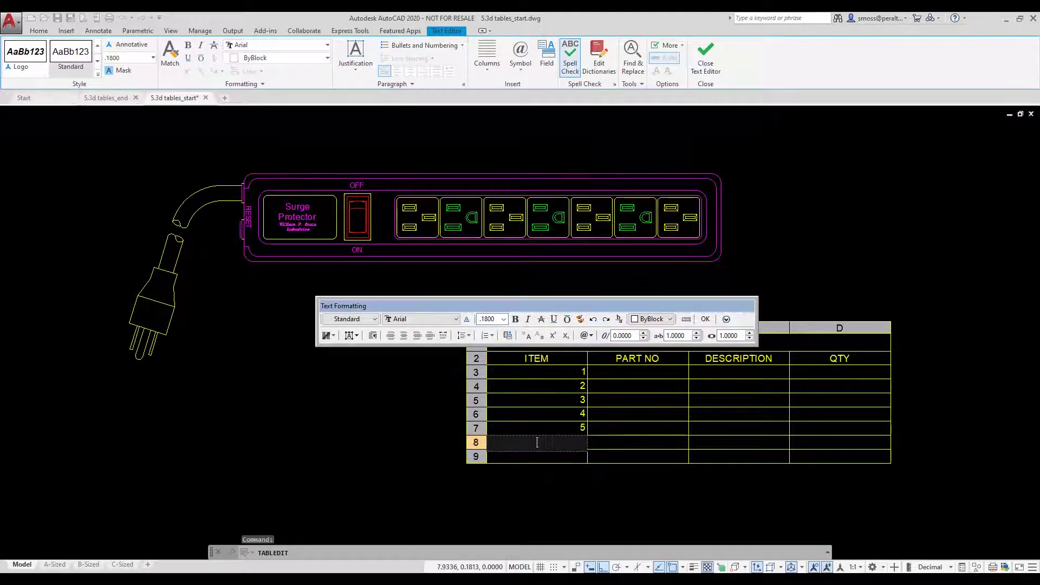
pyautogui.write('6')
pyautogui.press('Return')
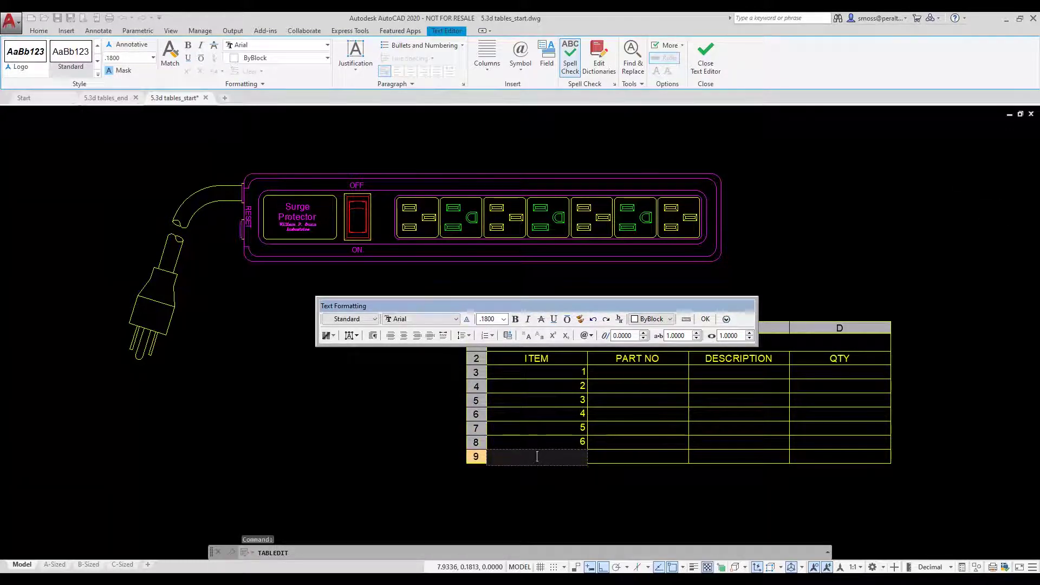
pyautogui.write('7')
pyautogui.press('Escape')
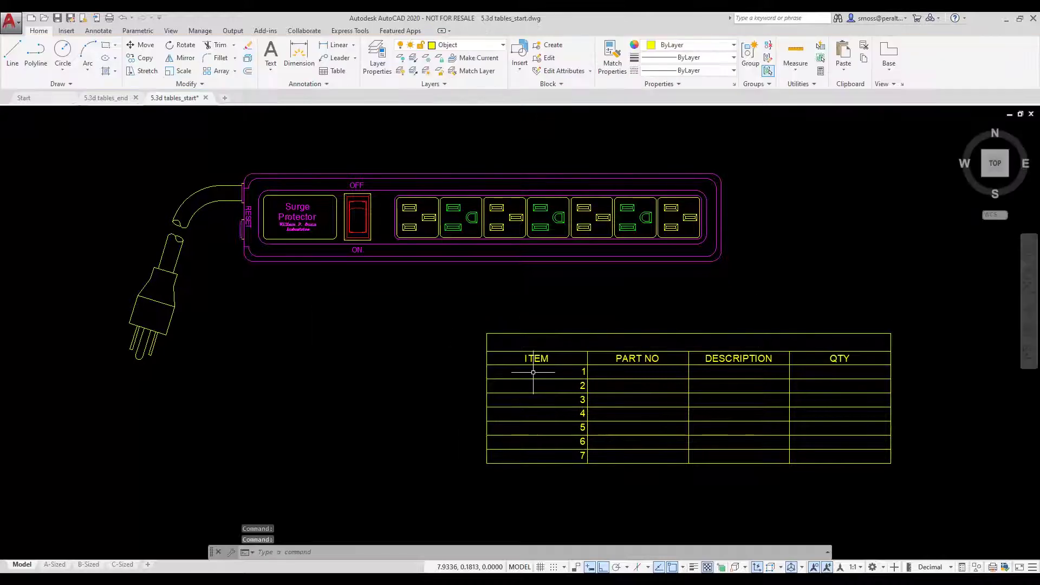
pyautogui.click(536, 360)
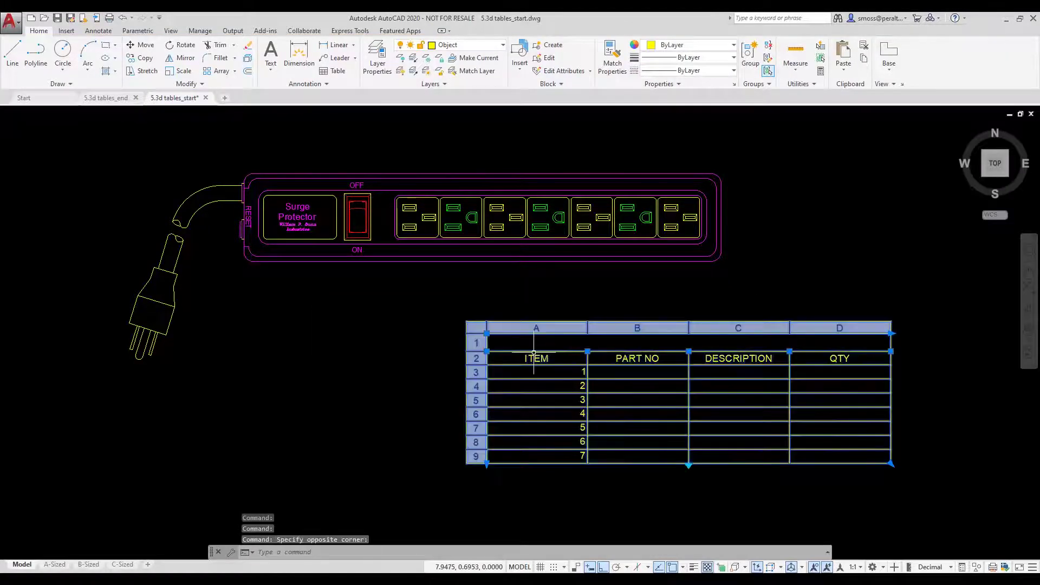
pyautogui.click(543, 328)
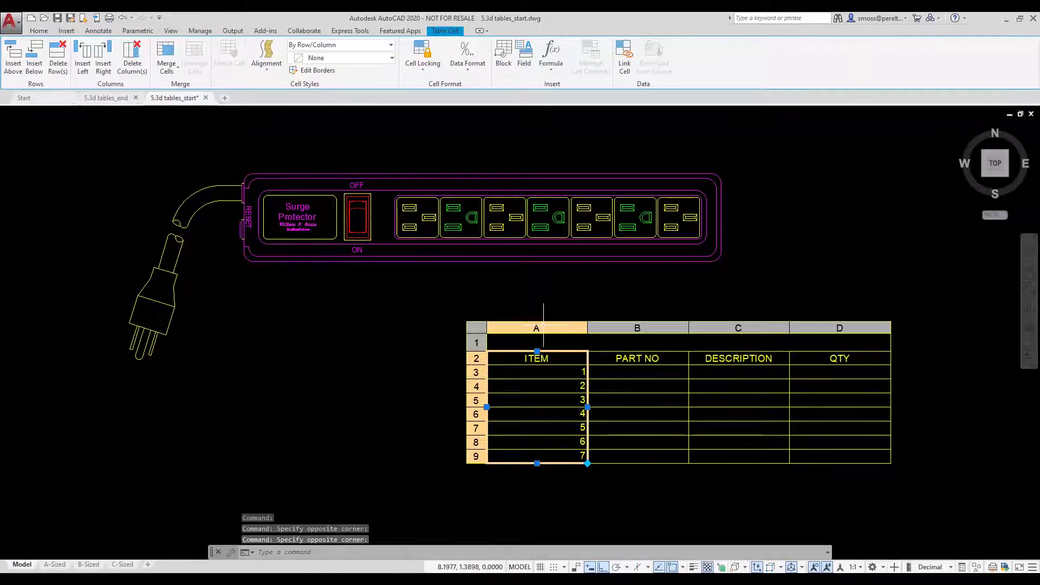
pyautogui.rightClick(543, 327)
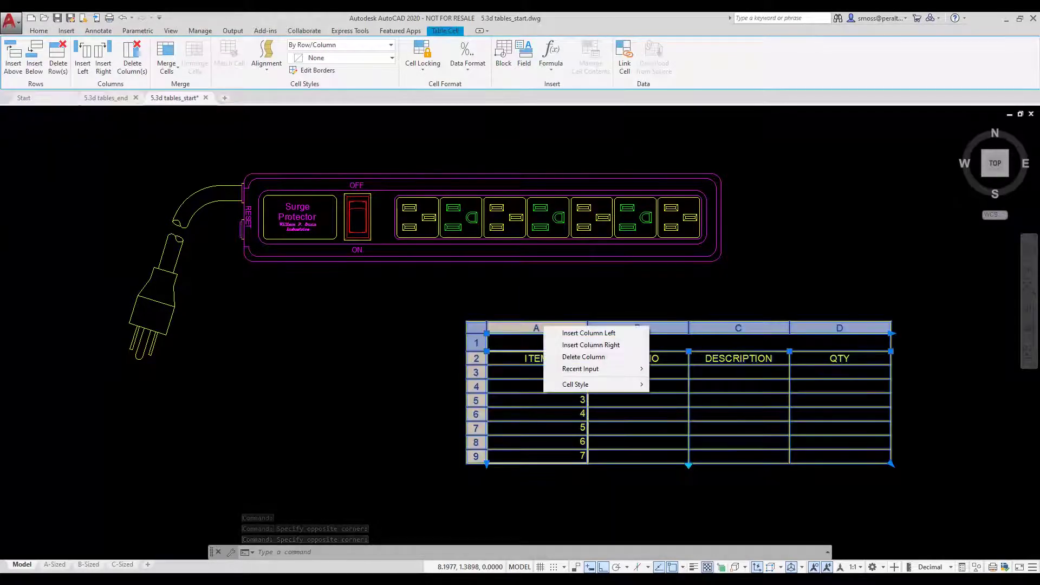
pyautogui.click(529, 305)
pyautogui.click(529, 302)
# Step: Set the alignment of the whole ITEM column to Middle Center
pyautogui.click(537, 366)
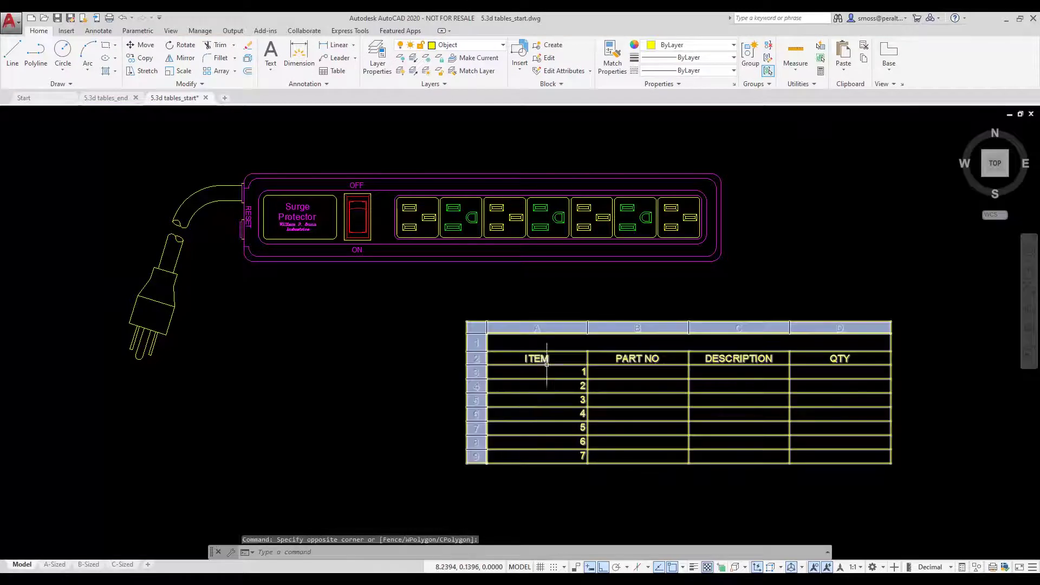
pyautogui.click(550, 356)
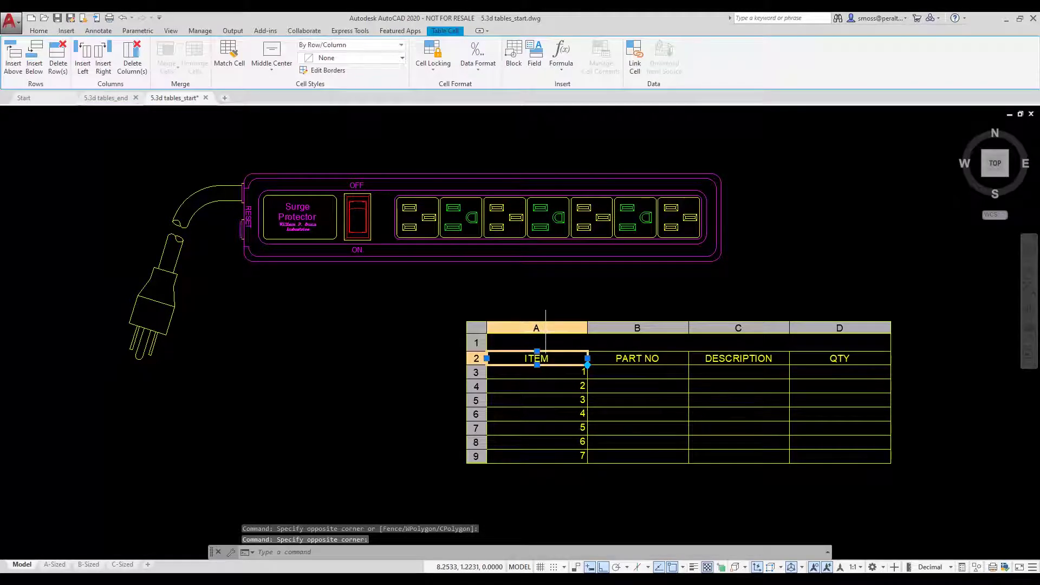
pyautogui.click(544, 327)
pyautogui.rightClick(551, 356)
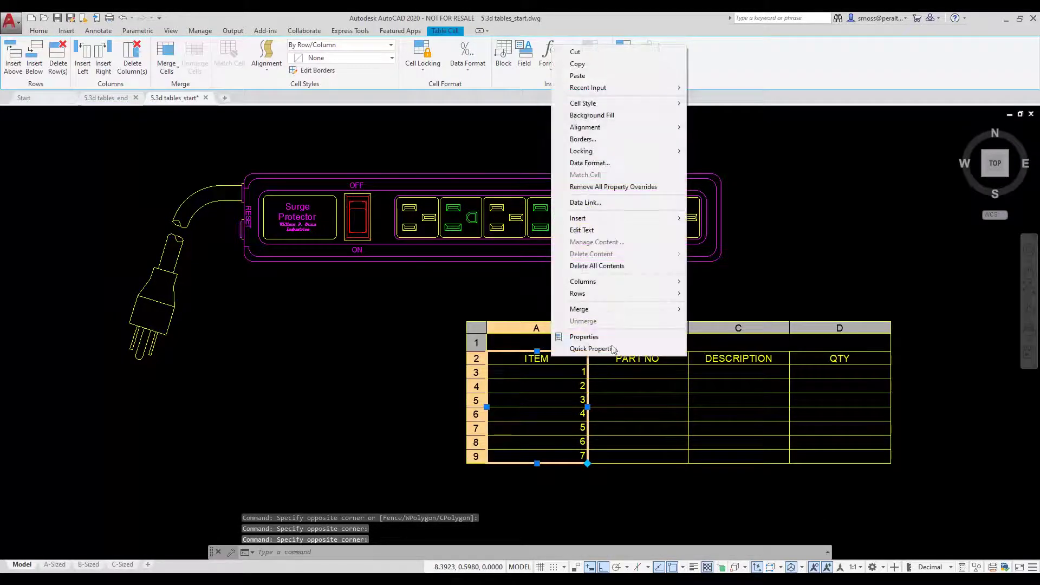
pyautogui.moveTo(616, 128)
pyautogui.click(724, 180)
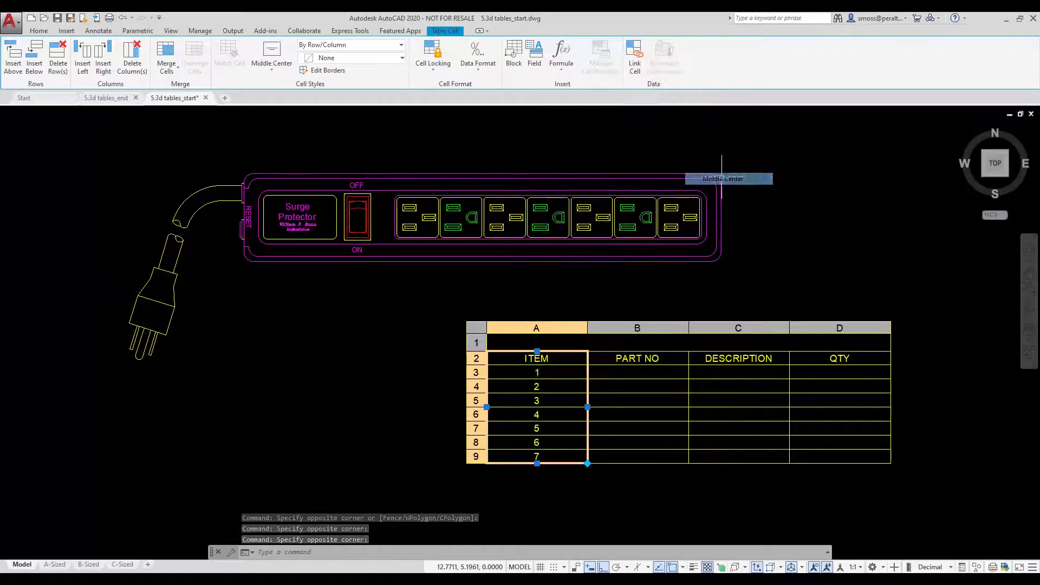
pyautogui.press('Escape')
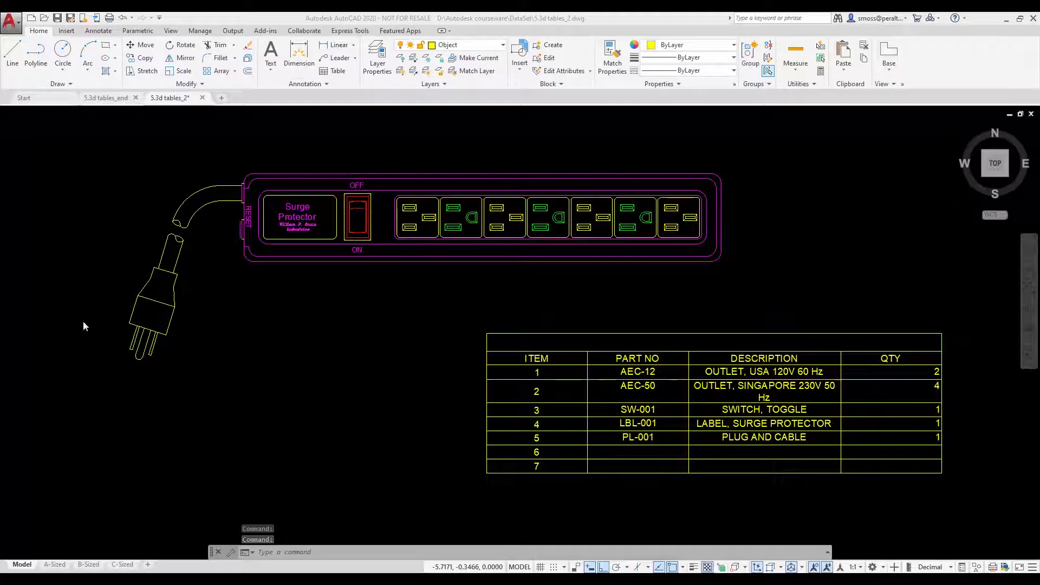
# Step: Delete the unused rows 8 and 9, holding items 6 and 7, from the parts table
pyautogui.click(486, 453)
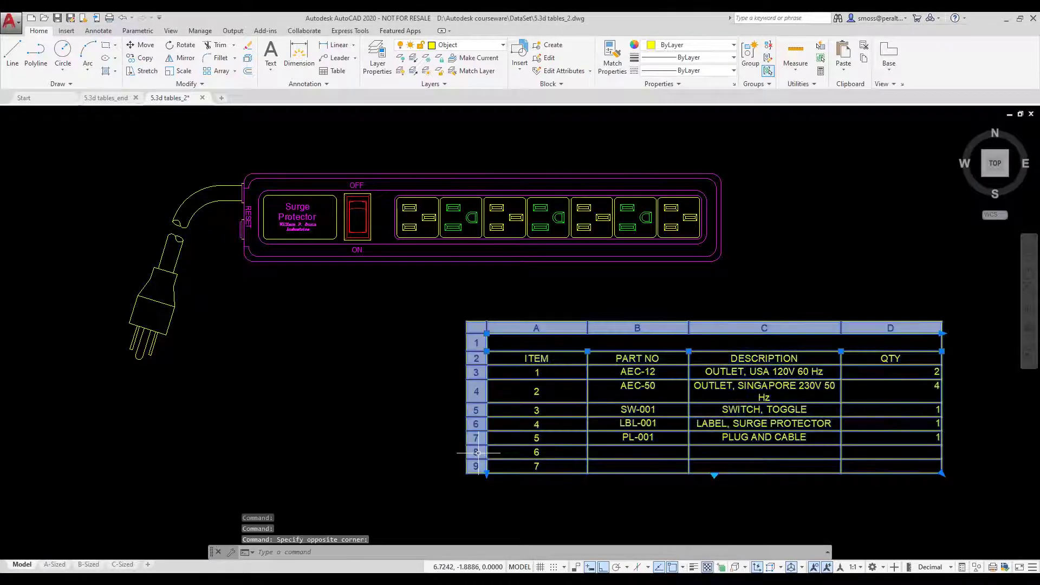
pyautogui.click(477, 452)
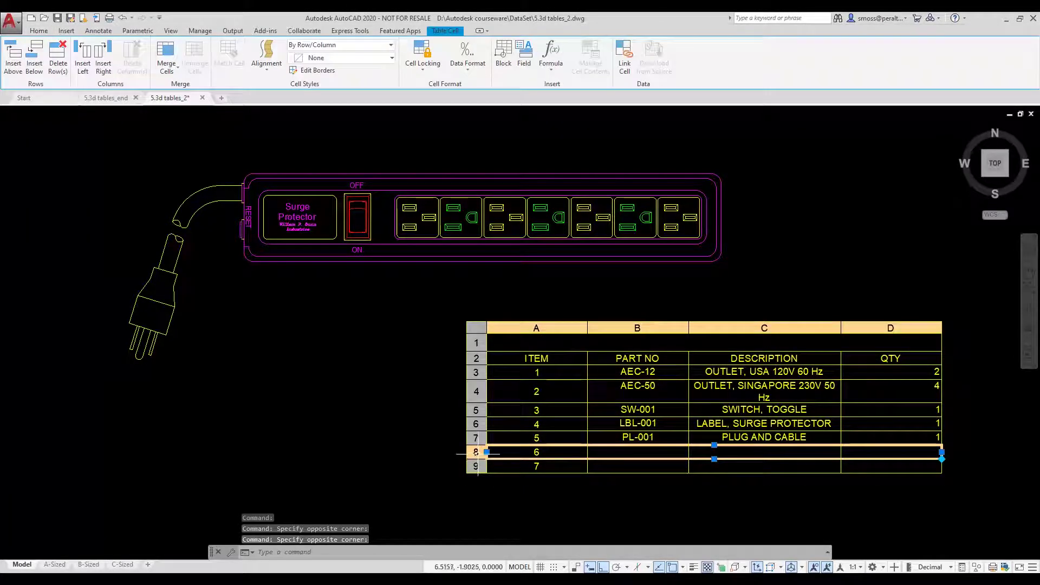
pyautogui.keyDown('shift'); pyautogui.click(475, 465); pyautogui.keyUp('shift')
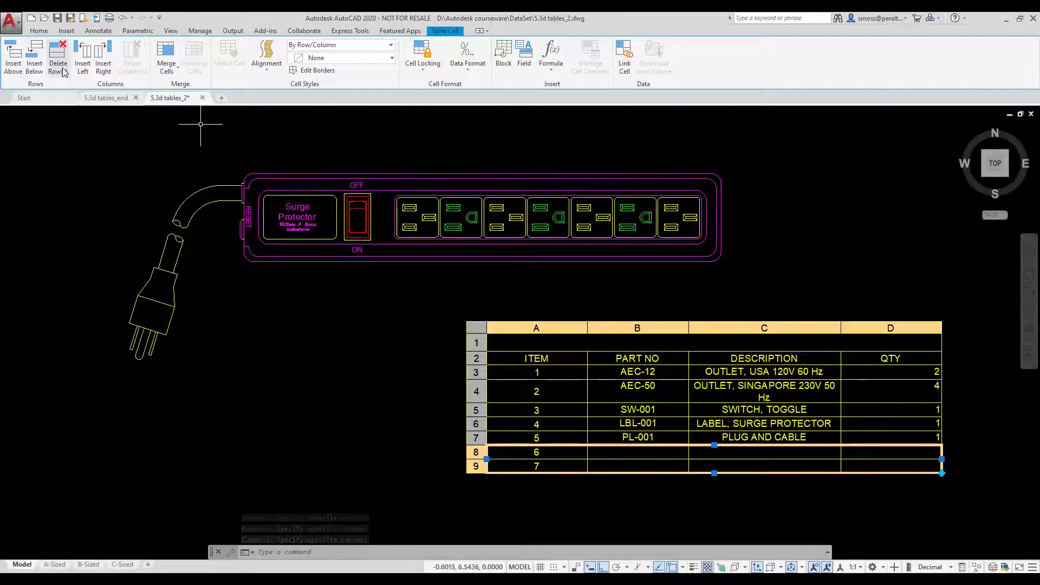
pyautogui.click(59, 66)
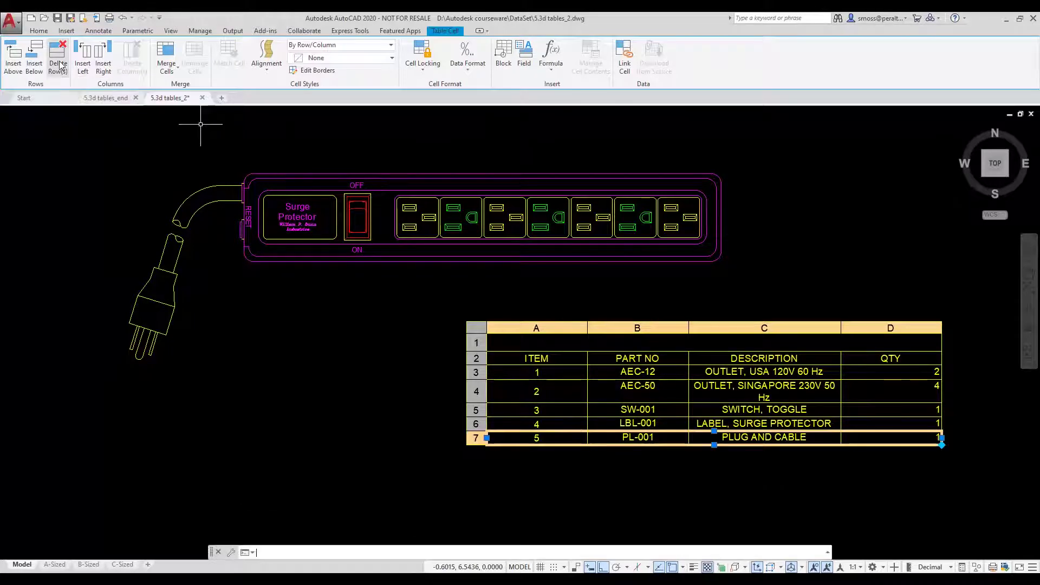
pyautogui.press('Escape')
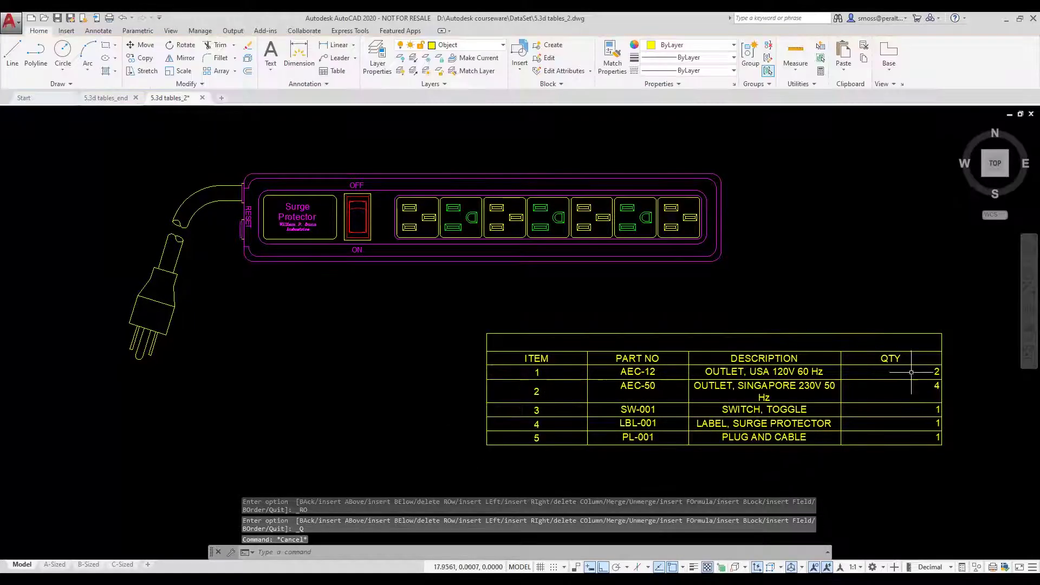
# Step: Set the alignment of the QTY column's cells D2 to D7 to Middle Center
pyautogui.click(890, 357)
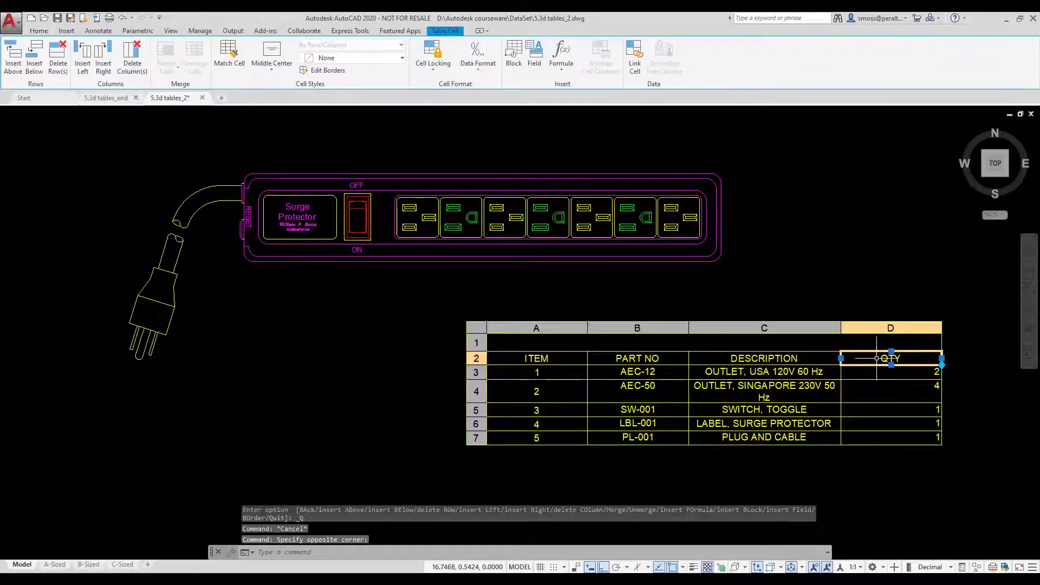
pyautogui.keyDown('shift'); pyautogui.click(880, 440); pyautogui.keyUp('shift')
pyautogui.rightClick(880, 442)
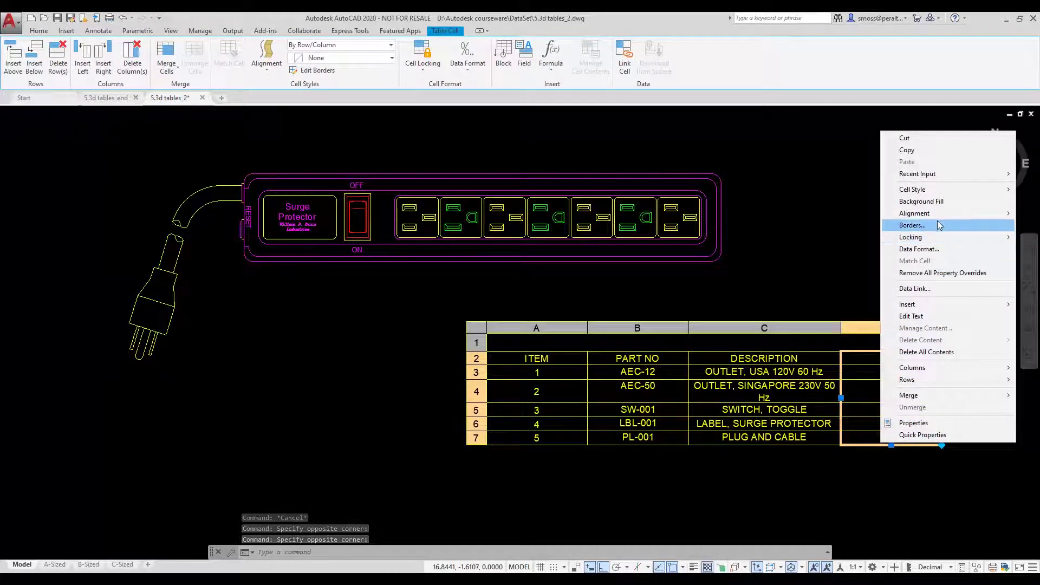
pyautogui.moveTo(937, 214)
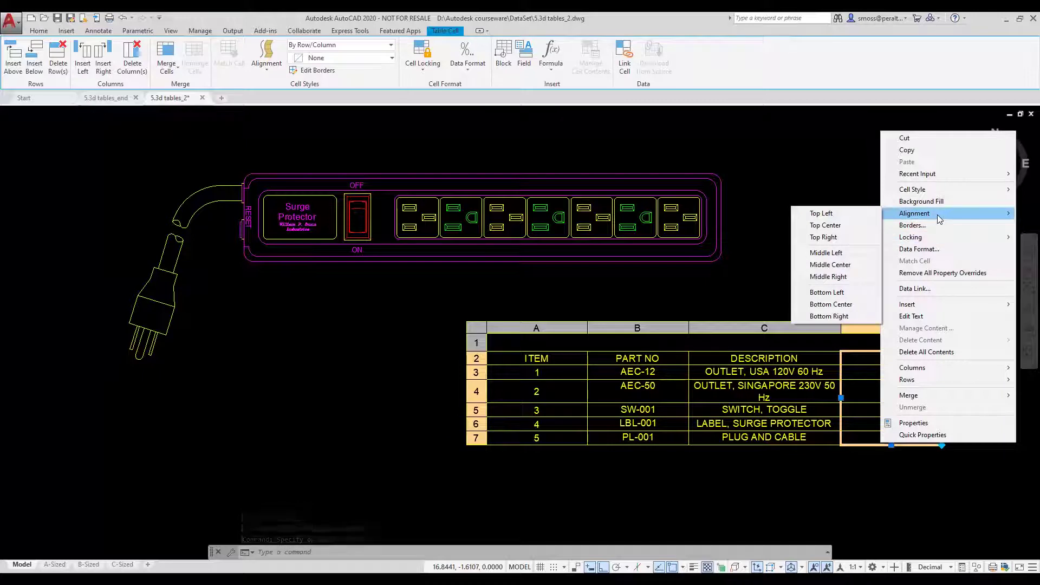
pyautogui.click(863, 264)
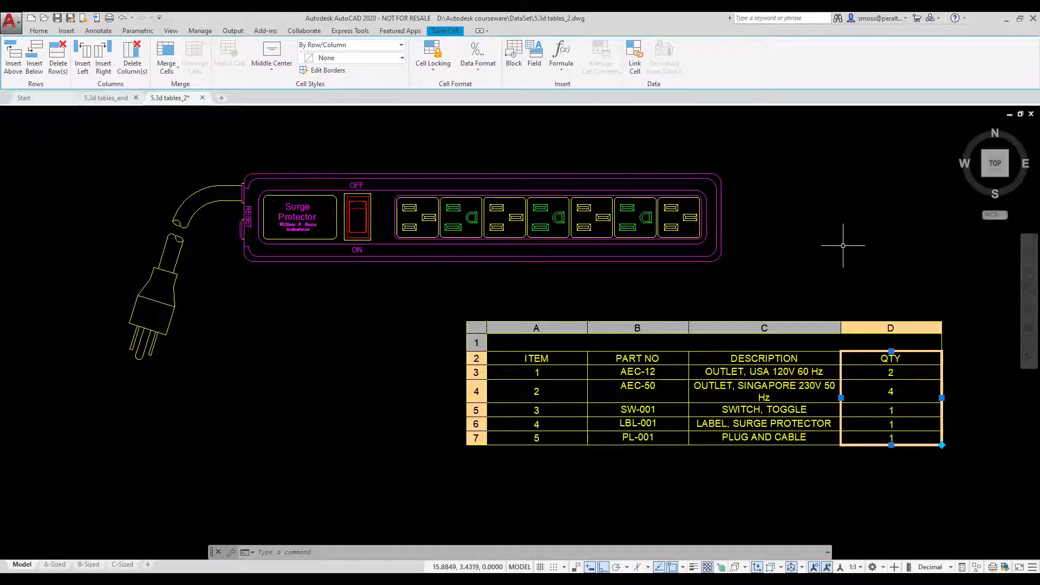
pyautogui.press('Escape')
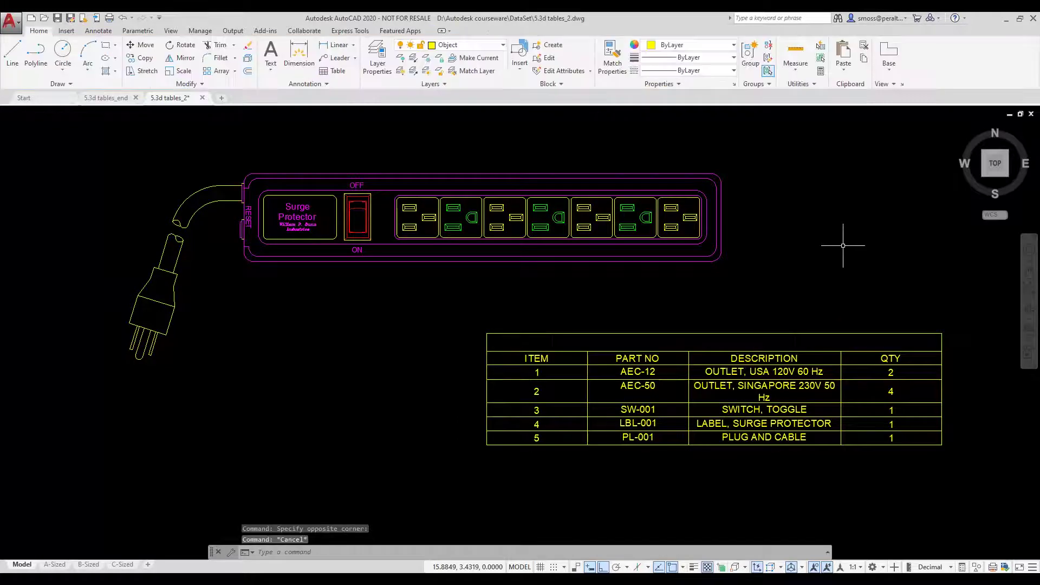
# Step: Widen the DESCRIPTION column until the Singapore outlet text fits on one line, and open the surge protector label's description for editing
pyautogui.click(701, 392)
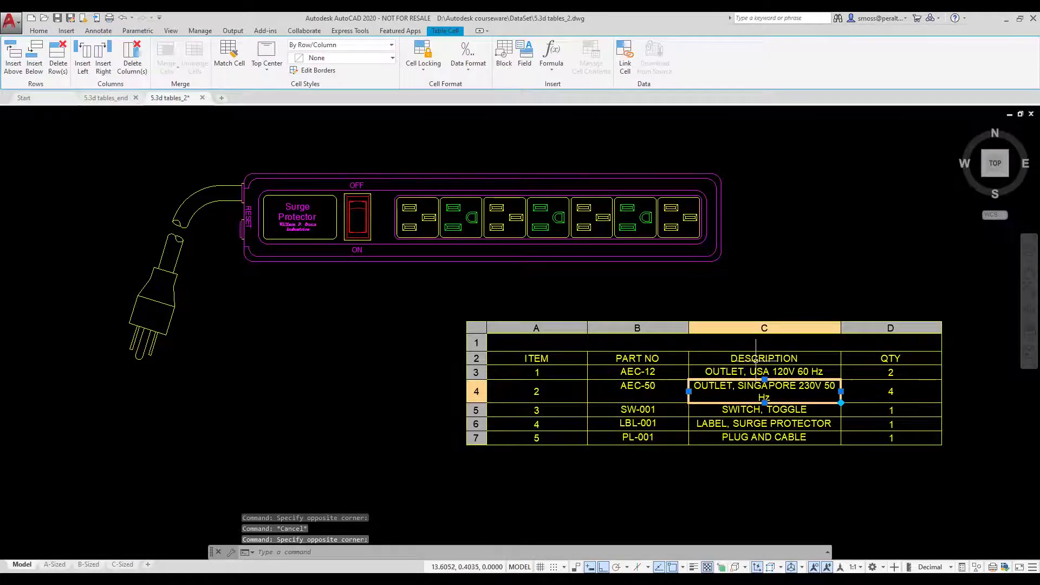
pyautogui.doubleClick(715, 380)
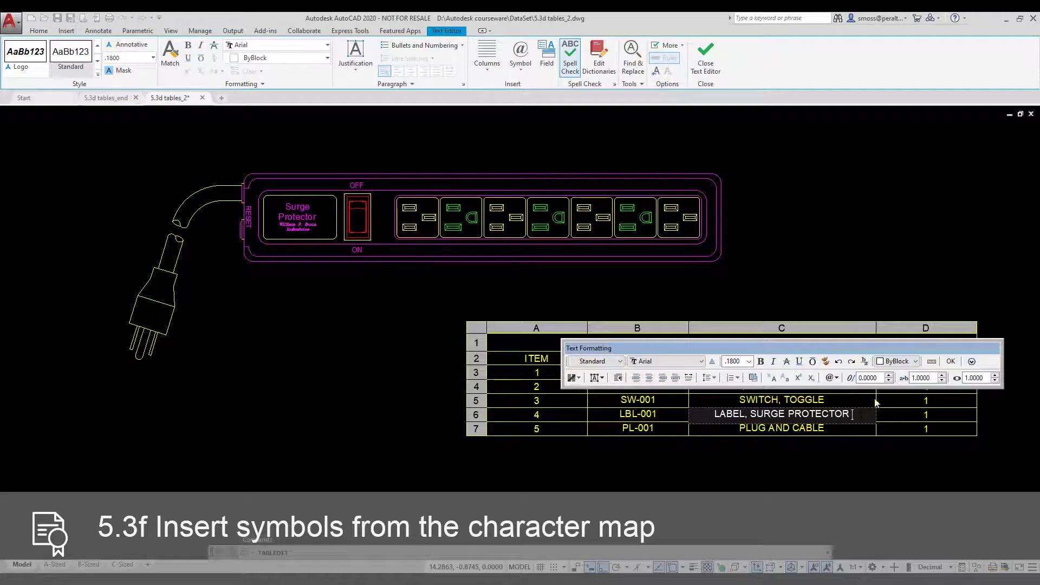
# Step: Copy the registered sign ® in the Arial font from the Character Map
pyautogui.click(839, 379)
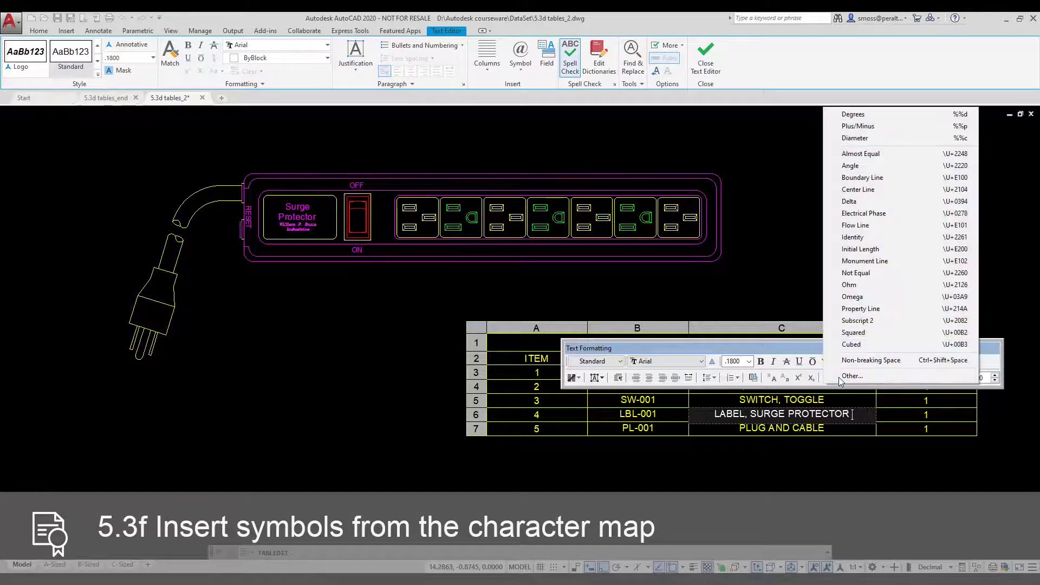
pyautogui.click(864, 378)
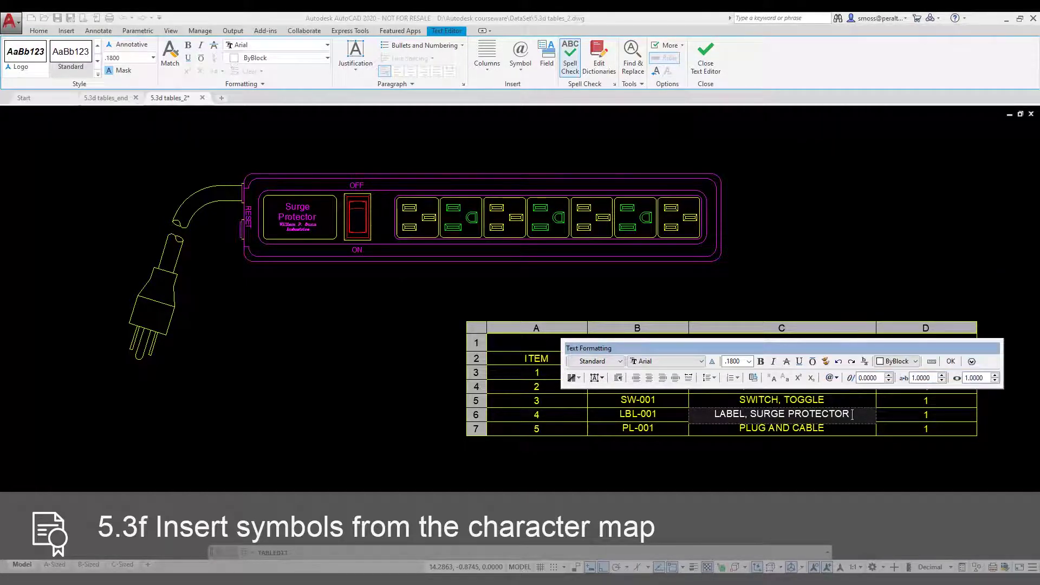
pyautogui.moveTo(0, 96); pyautogui.dragTo(573, 75)
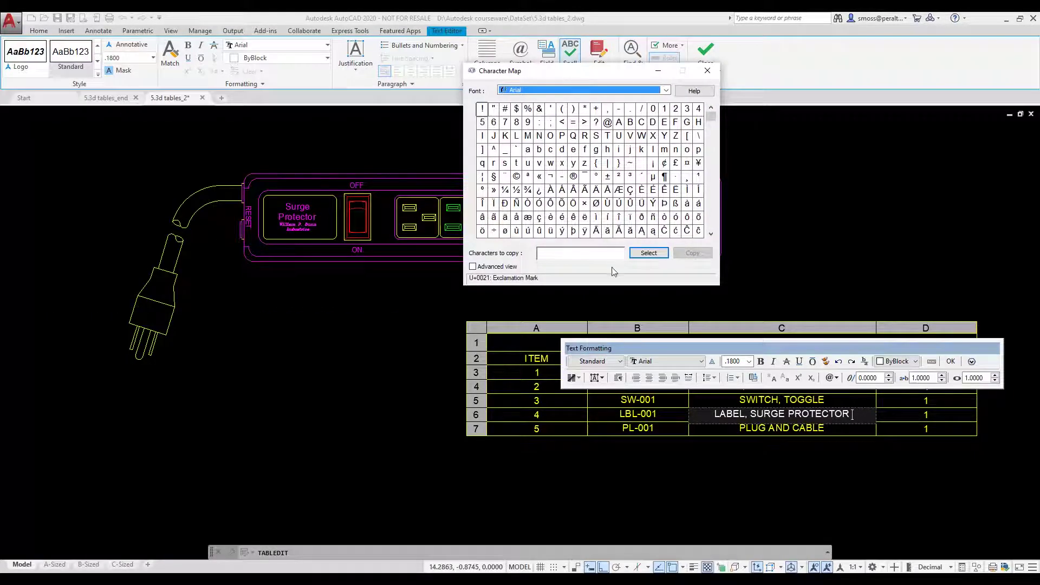
pyautogui.click(573, 176)
pyautogui.click(648, 253)
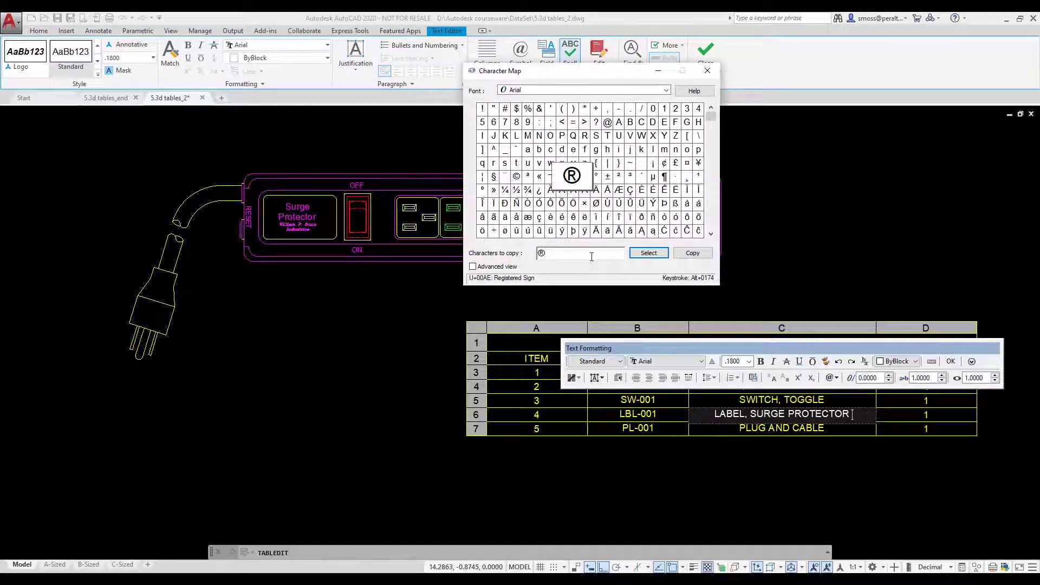
pyautogui.click(696, 254)
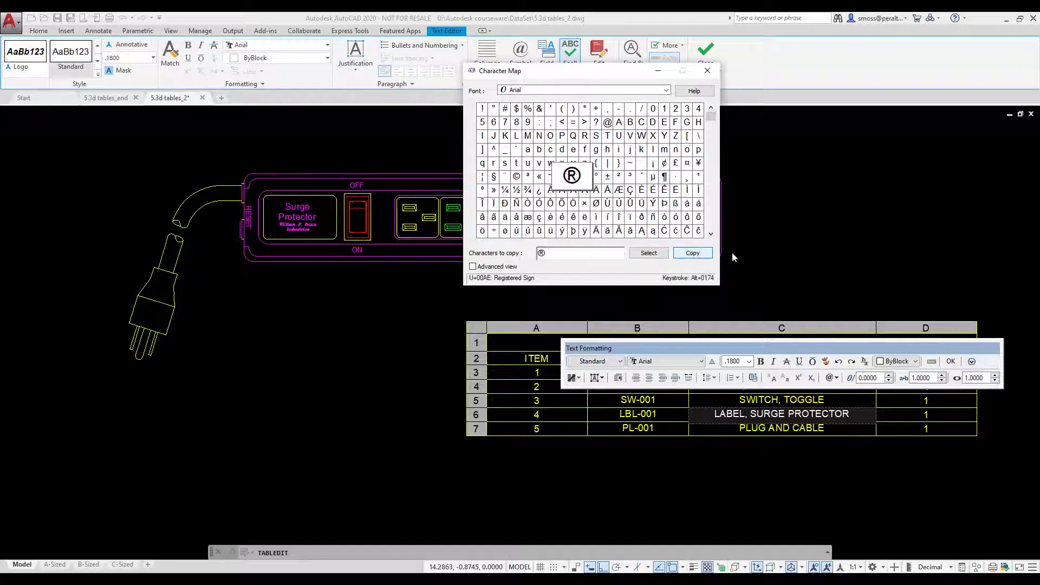
# Step: Paste the ® symbol after LABEL, SURGE PROTECTOR in cell C6, without an extra line, and finish editing the cell
pyautogui.click(854, 414)
pyautogui.rightClick(854, 414)
pyautogui.click(884, 220)
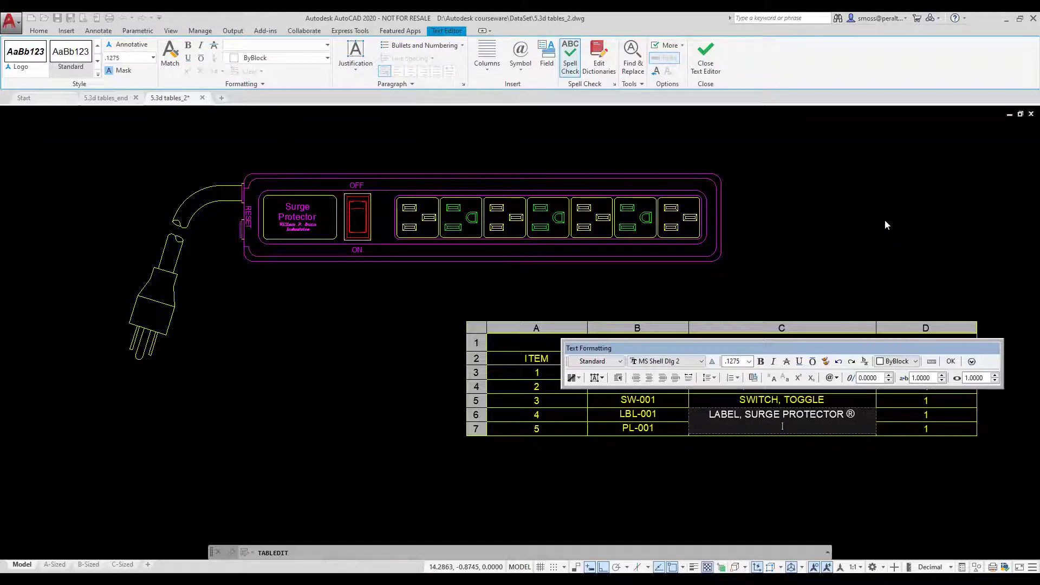
pyautogui.click(952, 362)
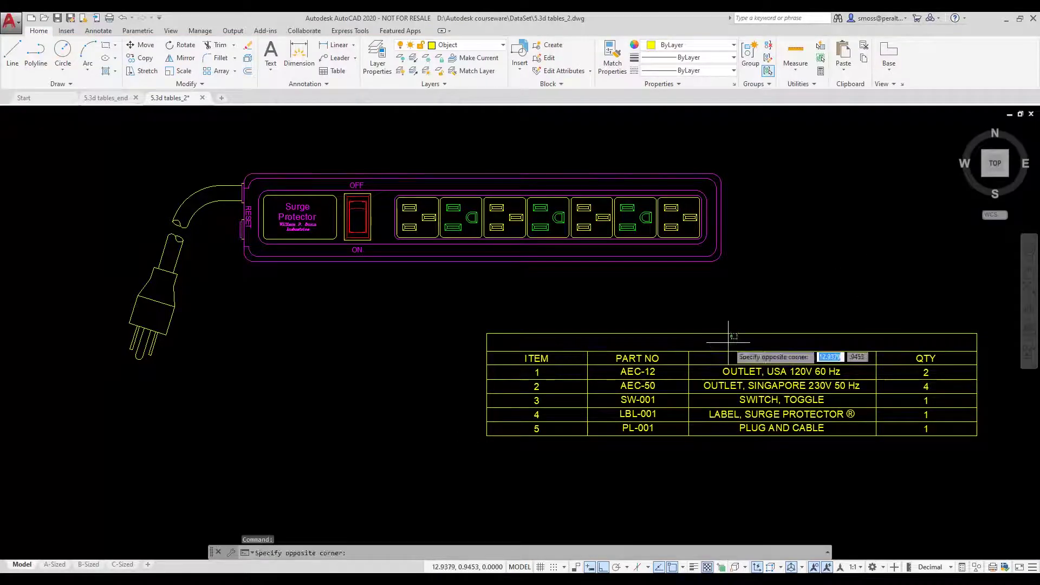
# Step: Insert a Hyperlink field in the table's empty title cell and link it to the file Surge Protector spec sheet.pdf
pyautogui.click(753, 342)
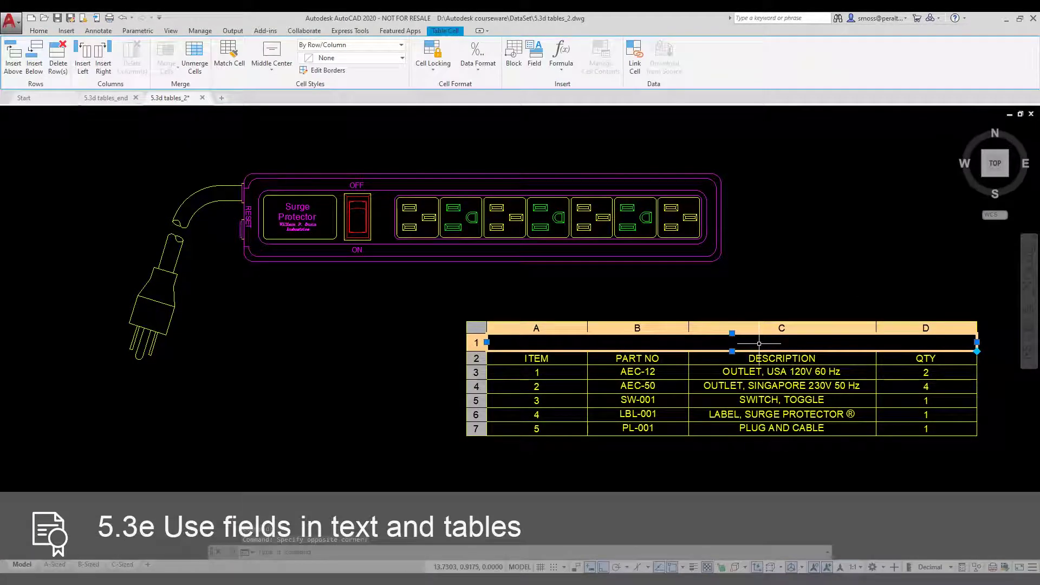
pyautogui.rightClick(759, 344)
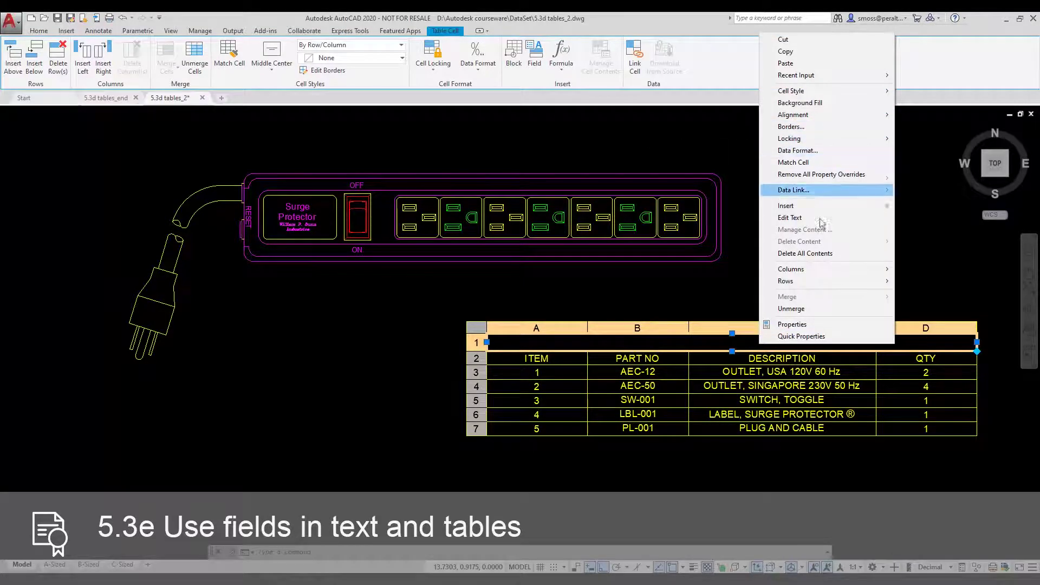
pyautogui.moveTo(834, 206)
pyautogui.click(915, 218)
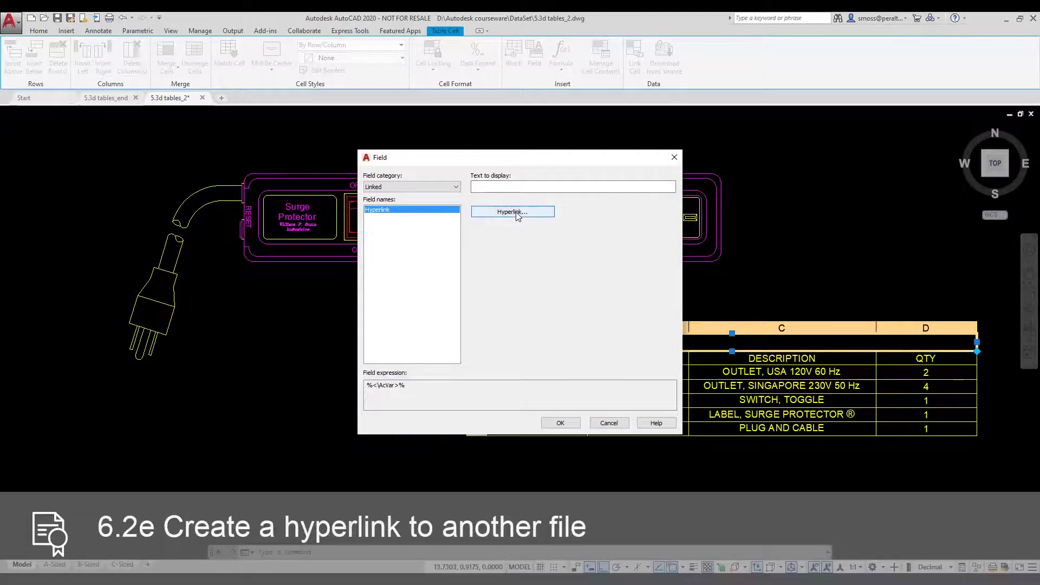
pyautogui.click(516, 213)
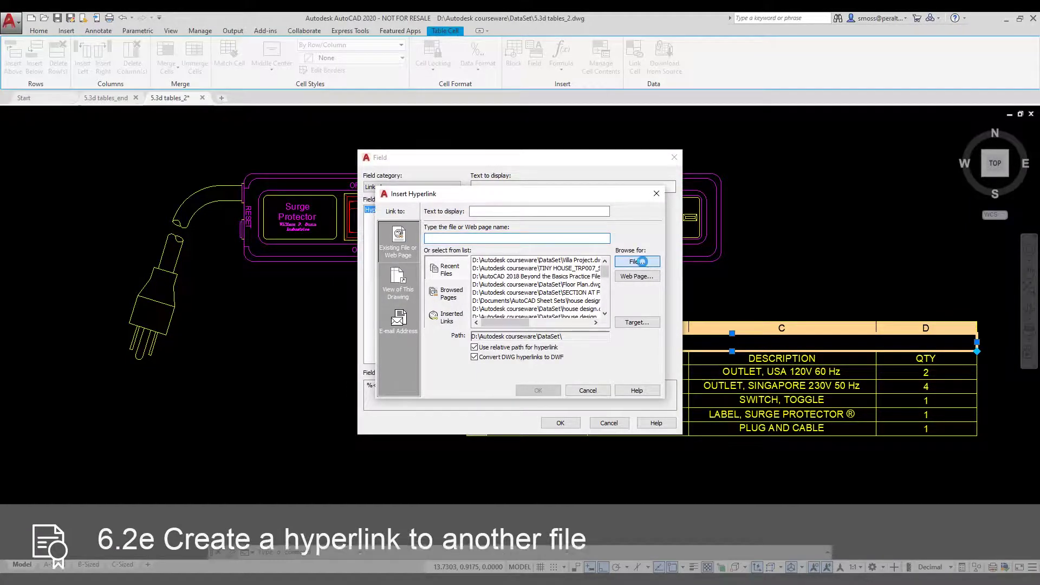
pyautogui.click(643, 263)
pyautogui.moveTo(677, 206); pyautogui.dragTo(688, 346)
pyautogui.click(469, 281)
pyautogui.click(466, 292)
pyautogui.click(657, 399)
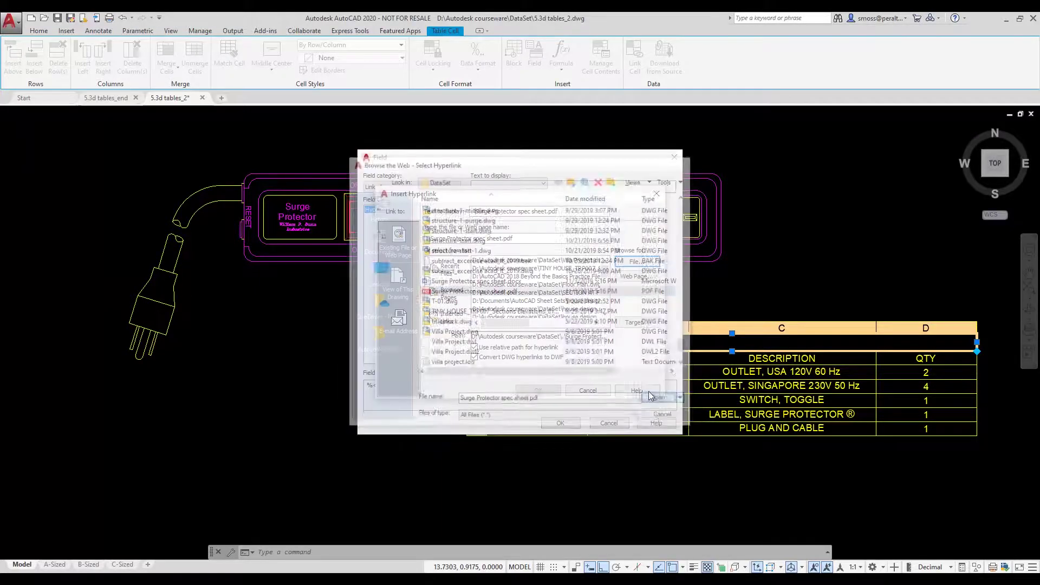
# Step: Set the hyperlink's display text to SURGE PROTECTOR PARTS LIST and place the field in the title cell
pyautogui.moveTo(566, 212); pyautogui.dragTo(462, 212)
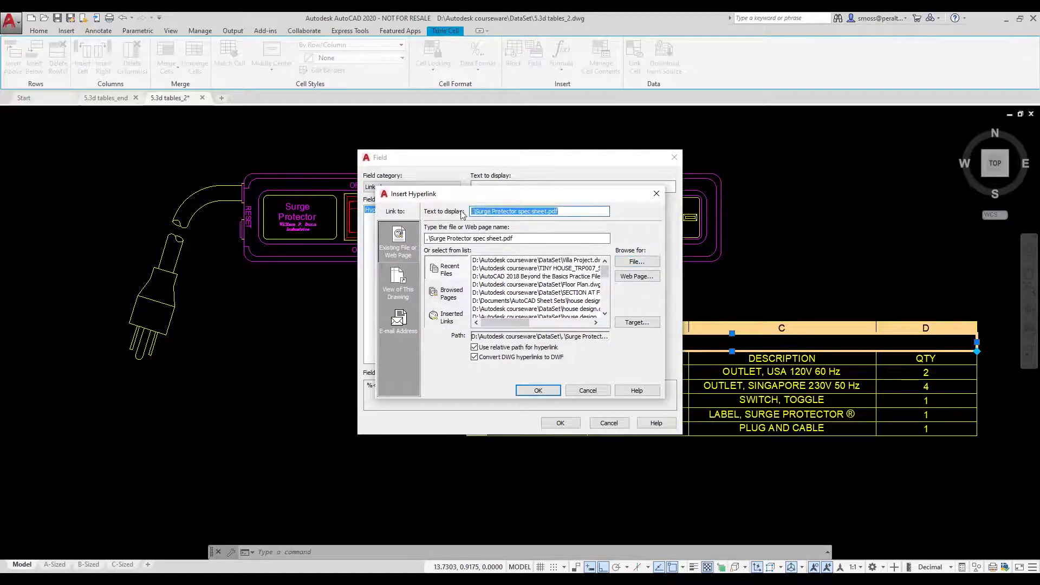
pyautogui.write('surge ')
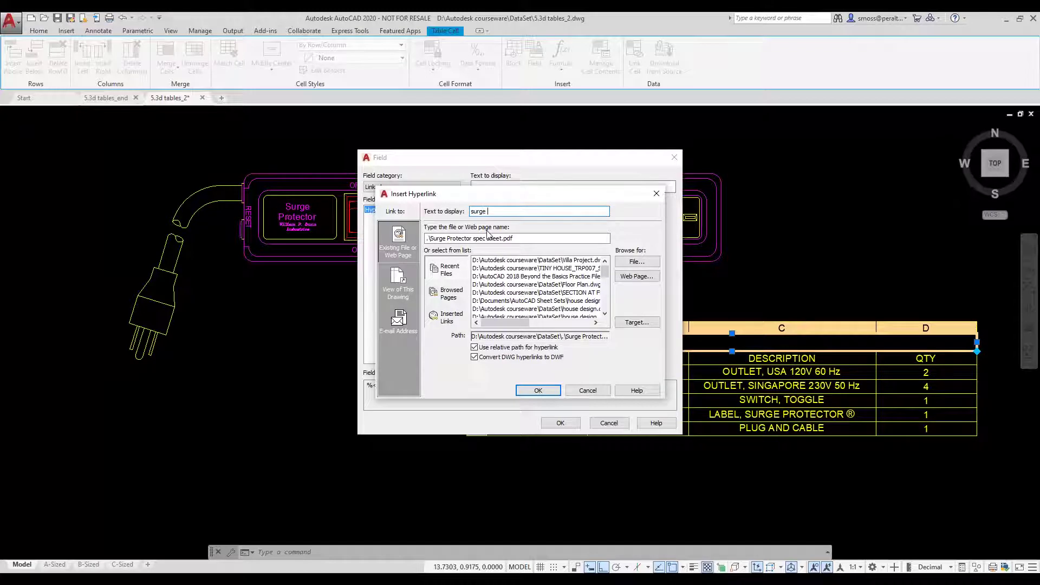
pyautogui.write('PROTECTOR PARTS LIST')
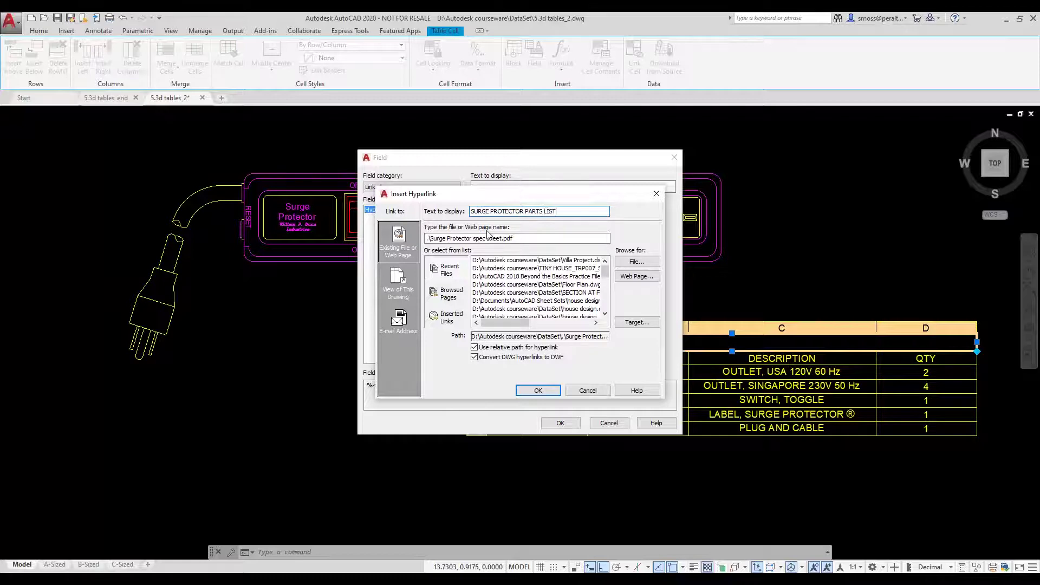
pyautogui.click(538, 390)
pyautogui.click(561, 424)
# Step: Turn off the gray field background by setting the FIELDDISPLAY variable to 0
pyautogui.write('FIEL')
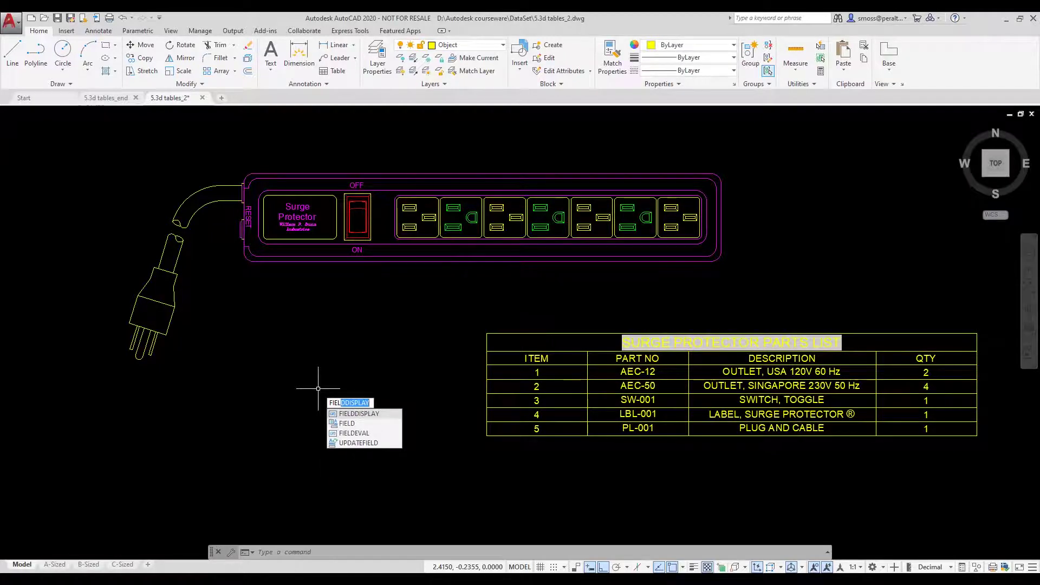
pyautogui.press('Return')
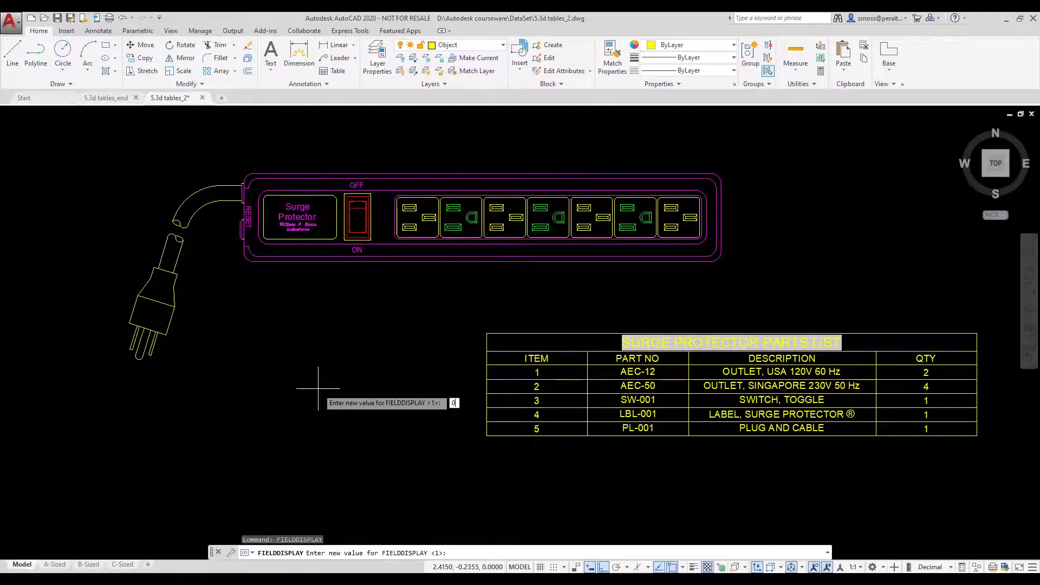
pyautogui.press('Return')
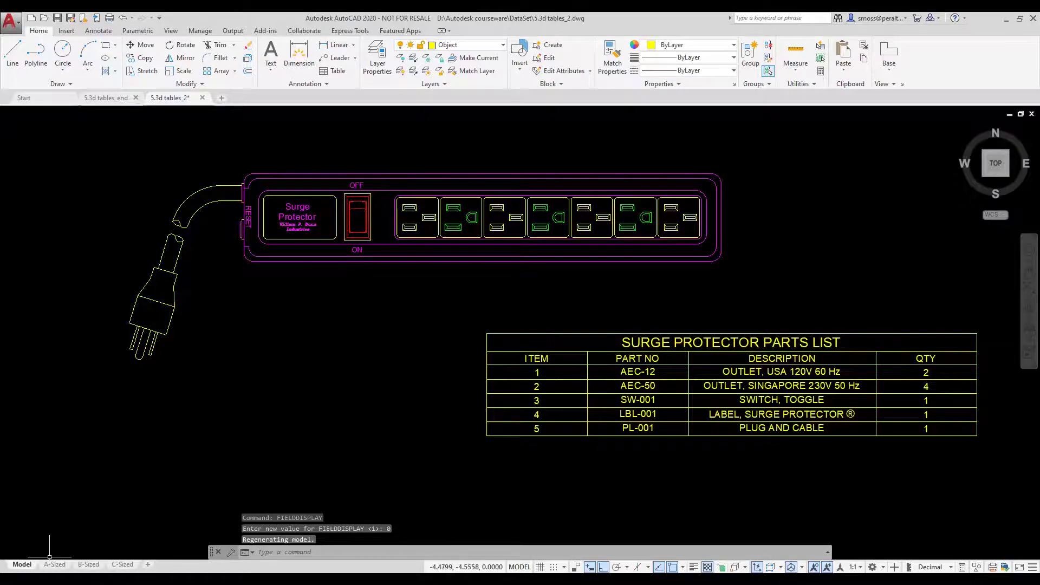